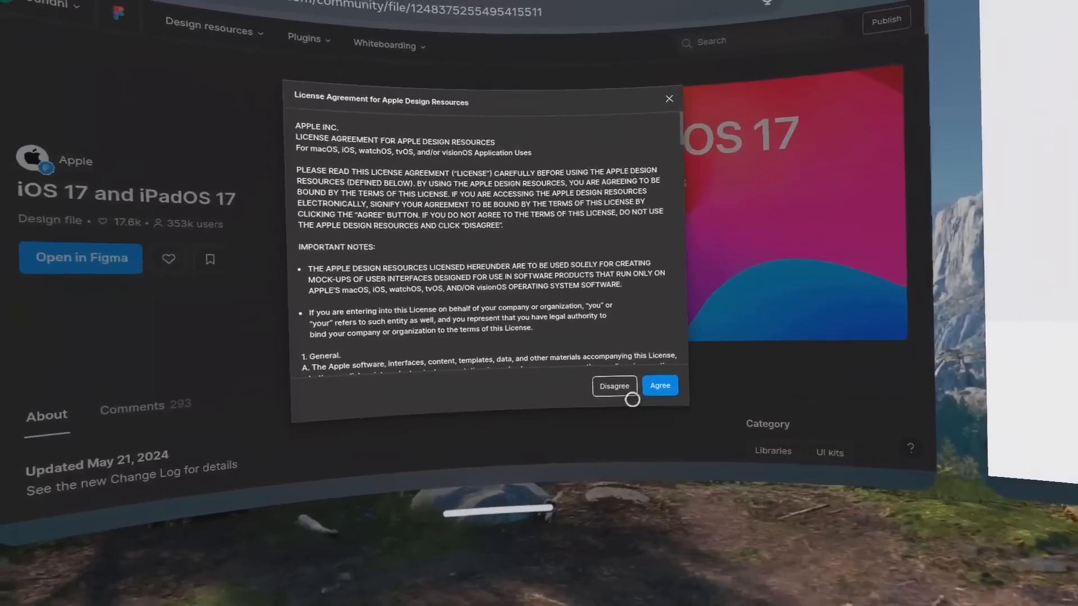
Accept the Apple Design Resources license and open the Example components page of the iOS 17 and iPadOS 17 file.
click(645, 386)
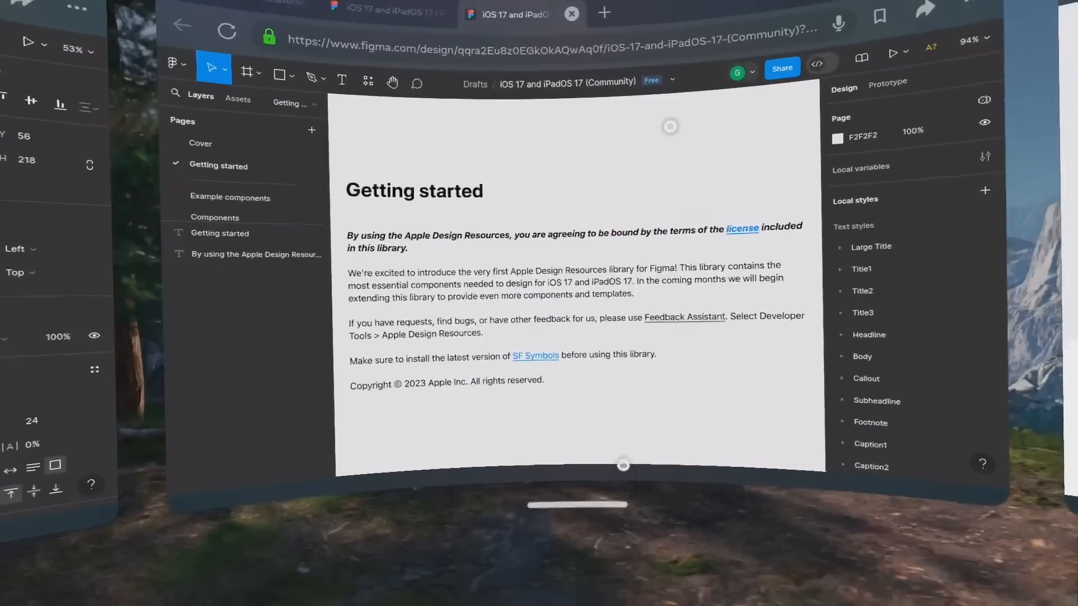
drag(670, 127, 655, 151)
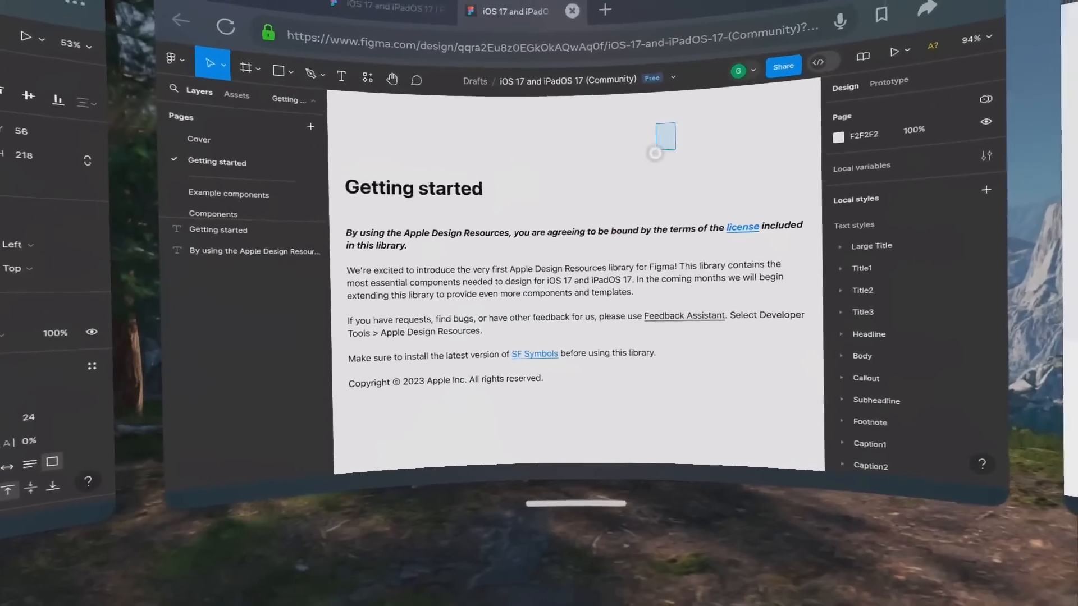
scroll(627, 292, down, 5)
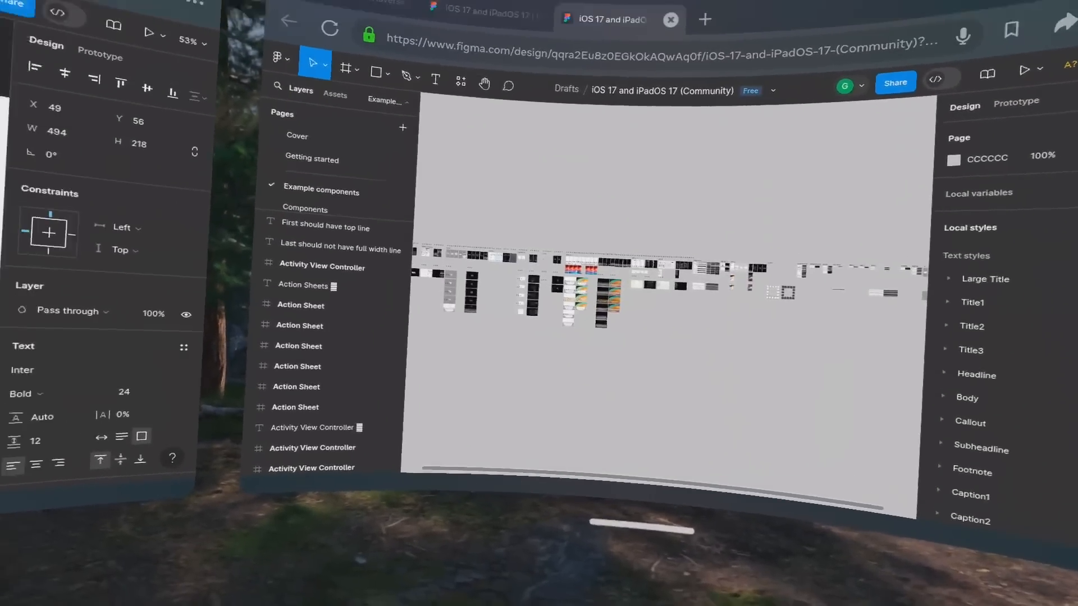
Examine the Action Sheet and Activity View Controller samples on the Example components page.
scroll(657, 330, up, 5)
scroll(596, 313, up, 5)
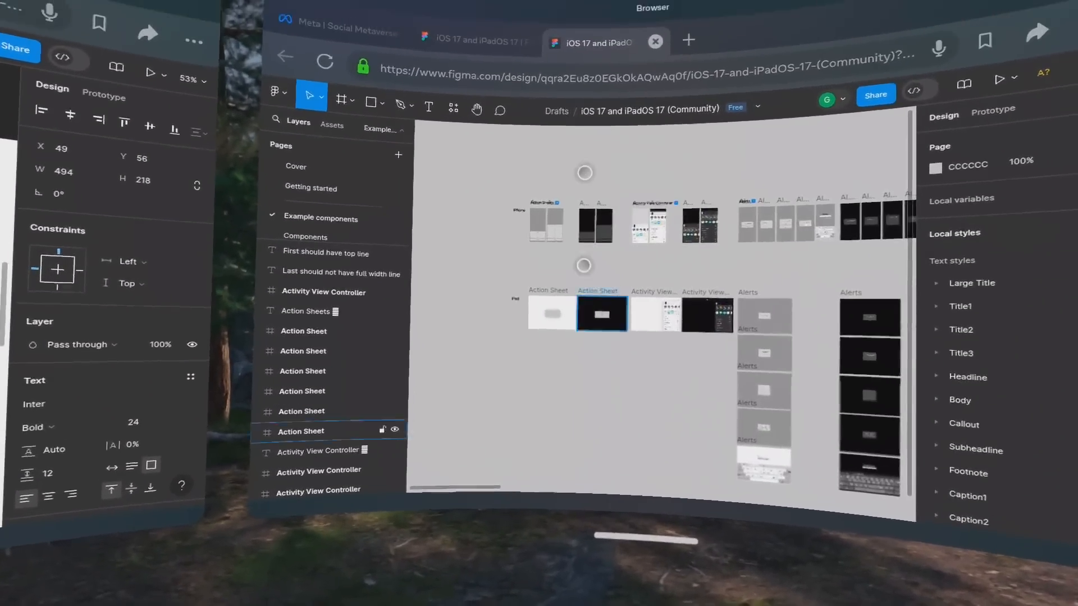
drag(581, 224, 578, 305)
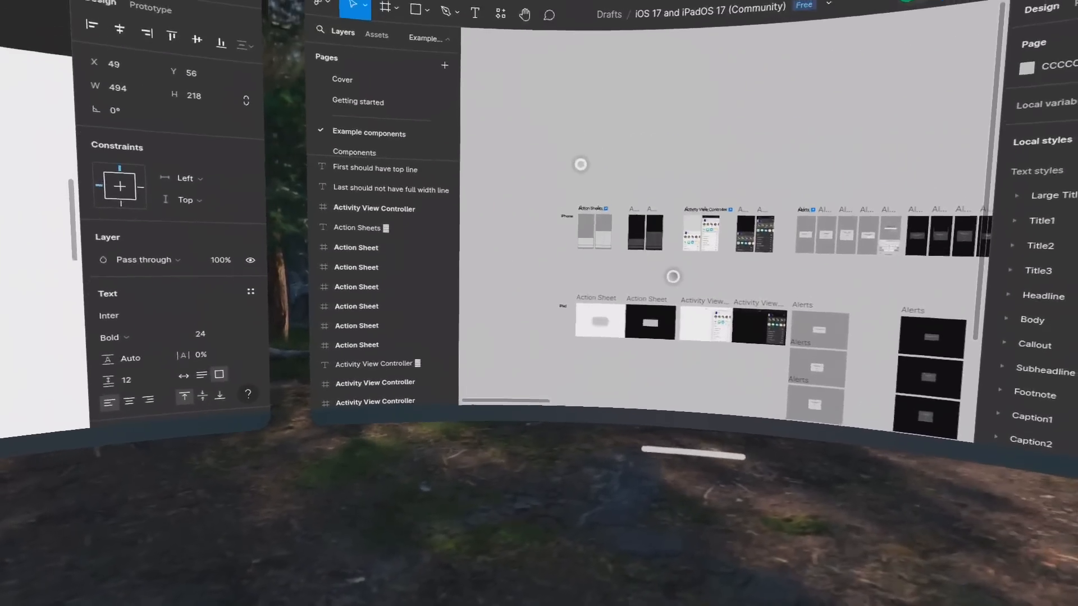
scroll(674, 277, up, 10)
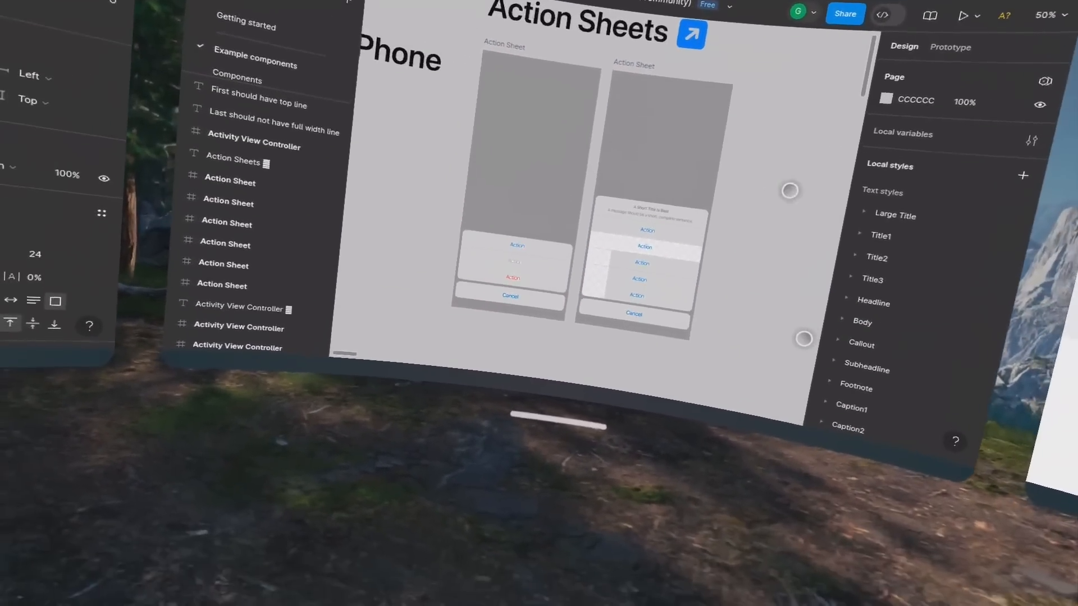
drag(789, 188, 517, 202)
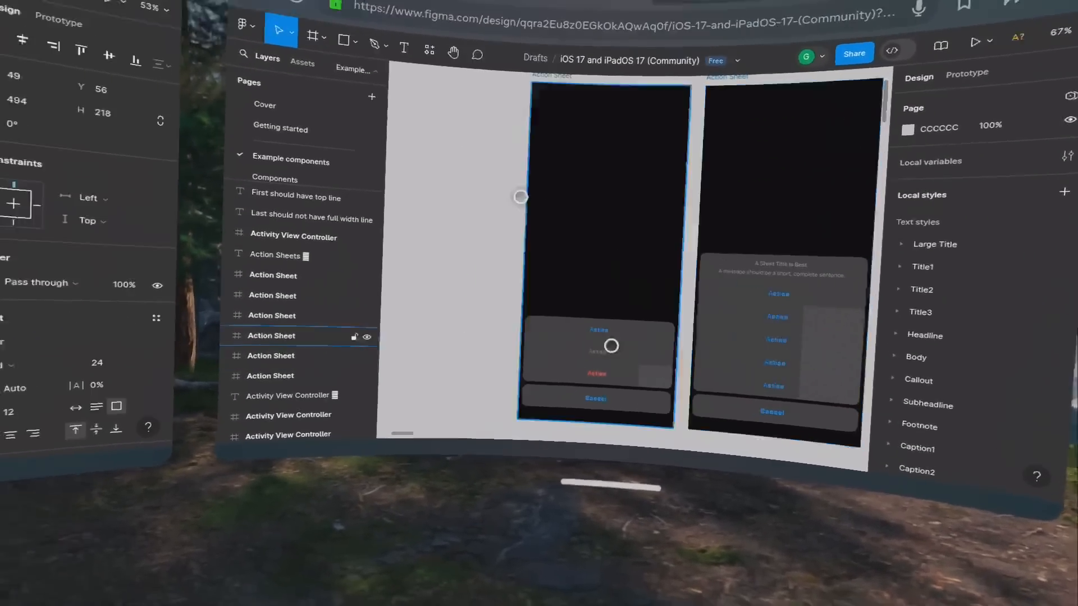
scroll(537, 327, down, 5)
scroll(537, 327, down, 5)
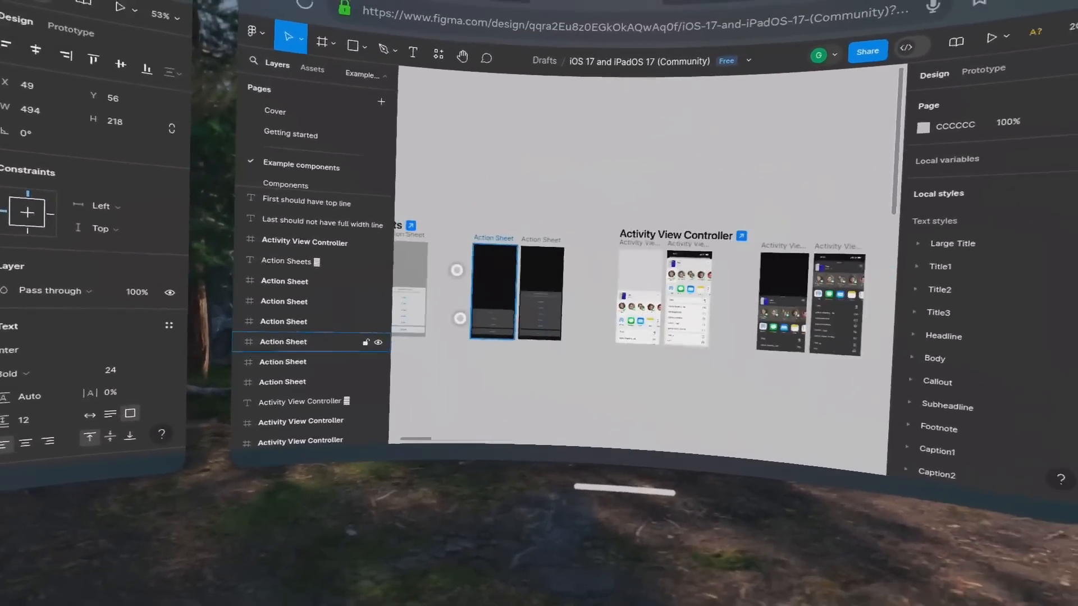
scroll(460, 318, up, 5)
scroll(404, 305, right, 4)
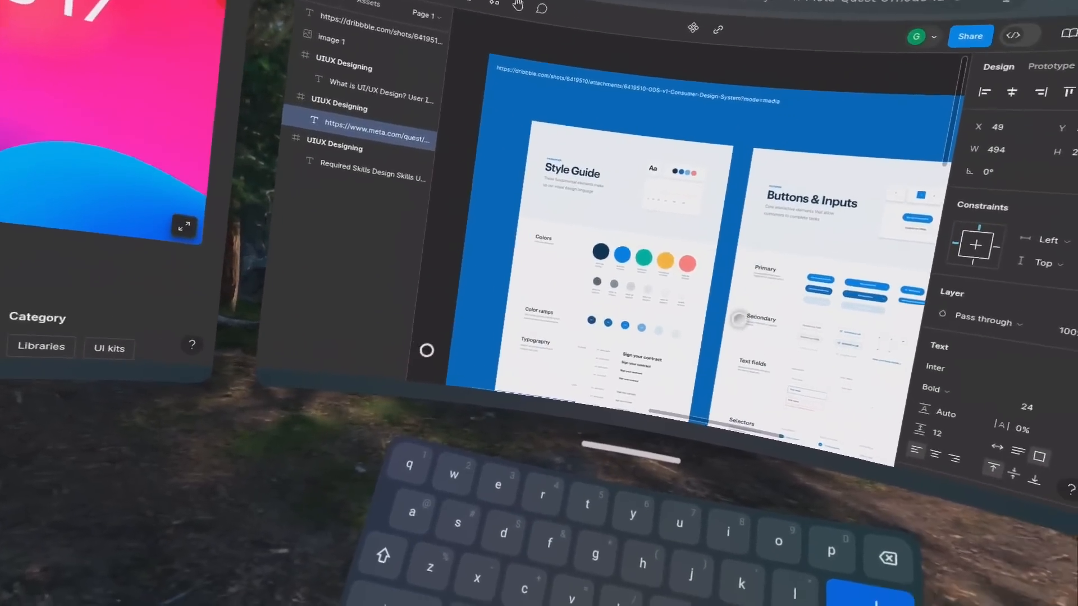
Examine the Style Guide and Buttons & Inputs columns of the design system image in the Project in Meta Quest 3 file.
scroll(627, 324, up, 5)
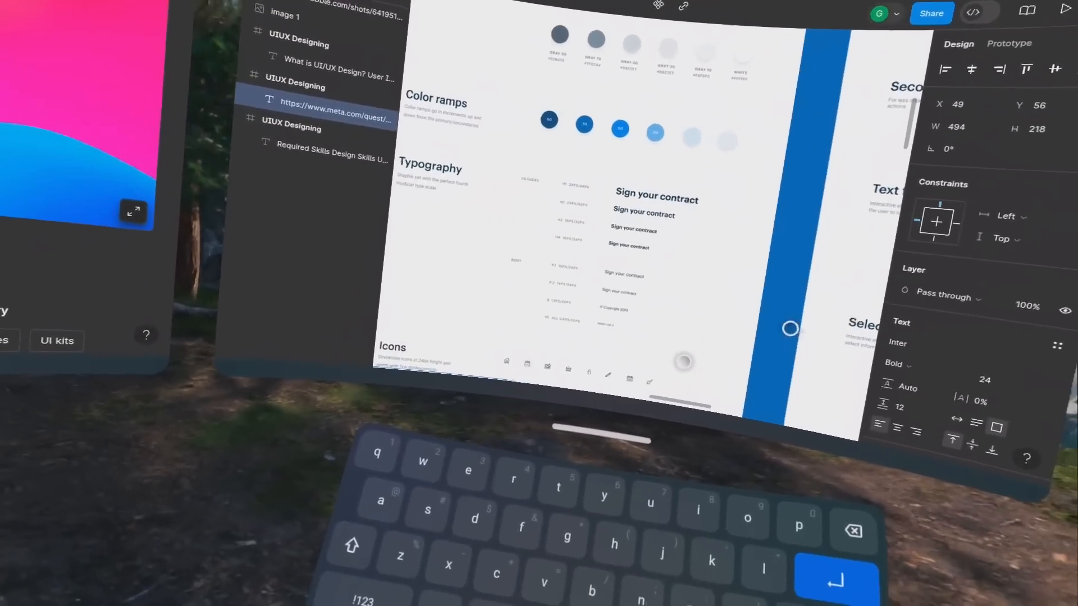
scroll(735, 354, up, 4)
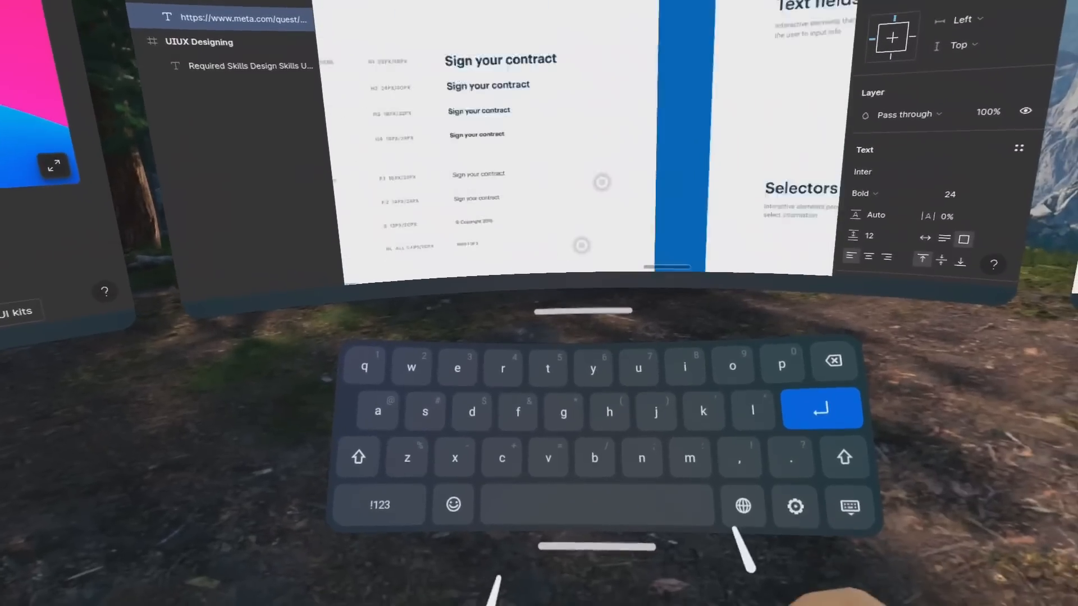
scroll(617, 264, down, 5)
scroll(609, 369, up, 5)
scroll(611, 387, down, 4)
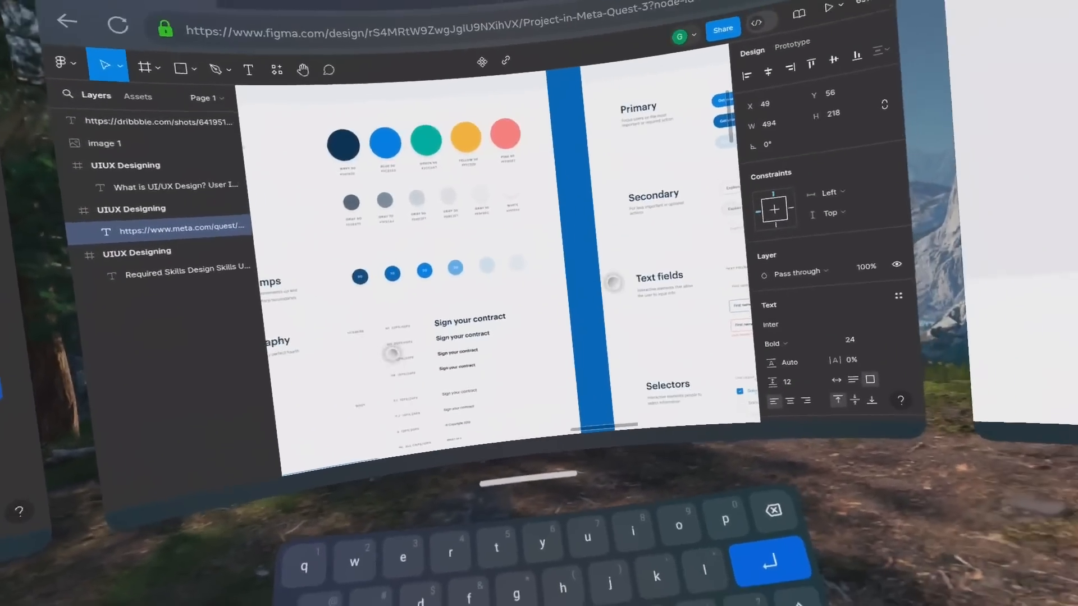
click(453, 353)
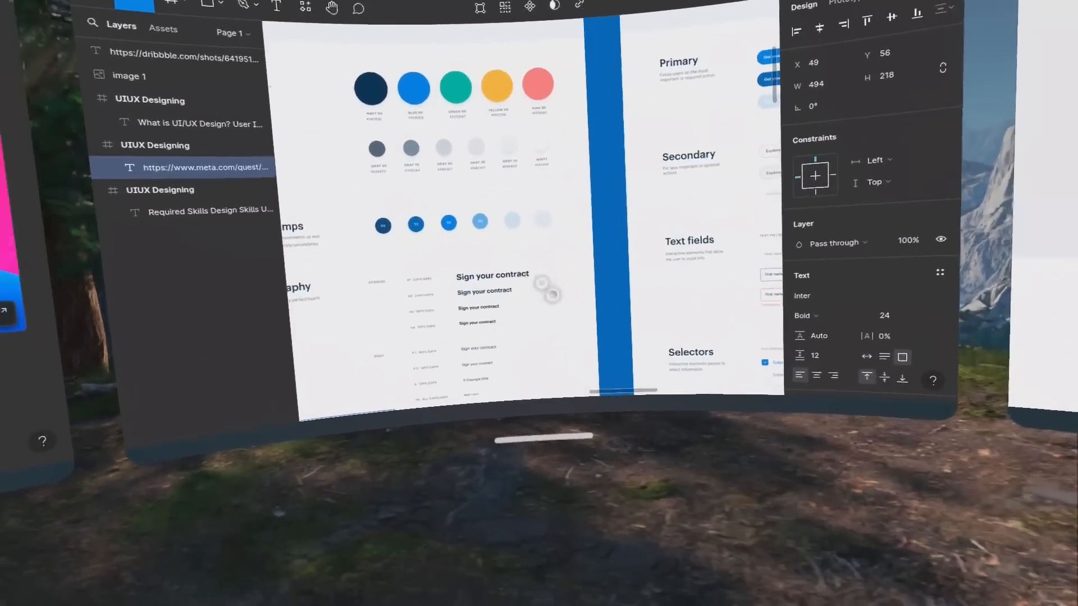
scroll(578, 225, down, 5)
scroll(589, 292, up, 5)
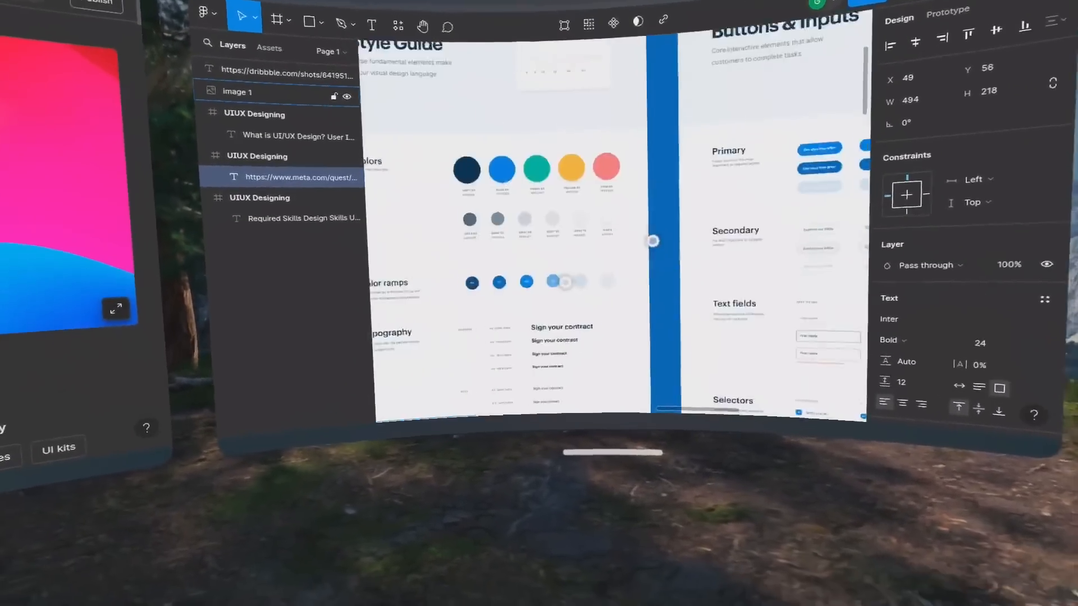
scroll(589, 269, down, 4)
scroll(581, 275, down, 5)
scroll(561, 283, up, 5)
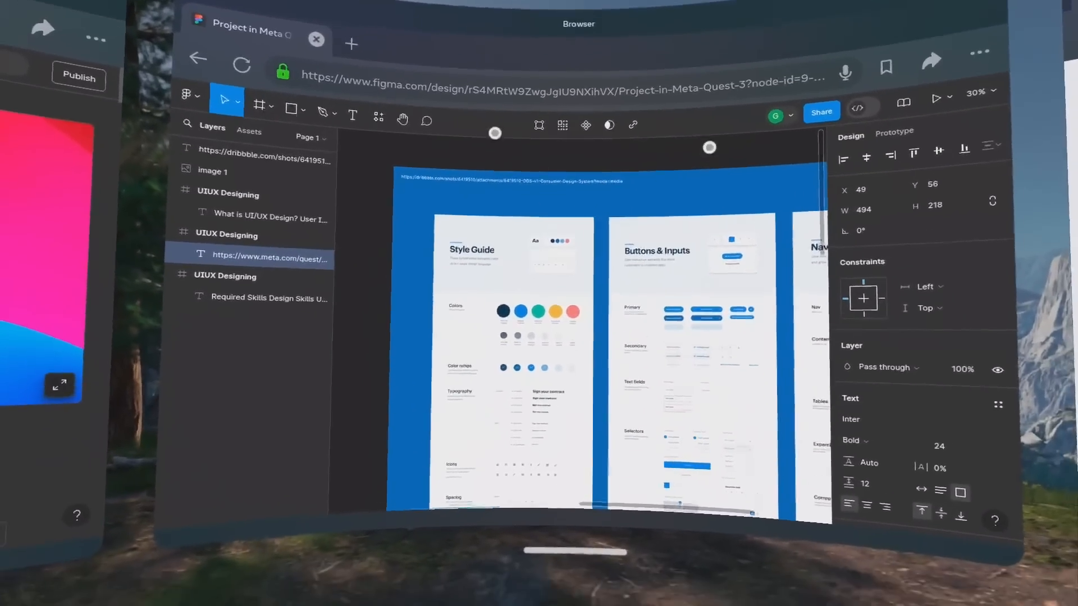
scroll(561, 168, down, 5)
scroll(561, 135, up, 4)
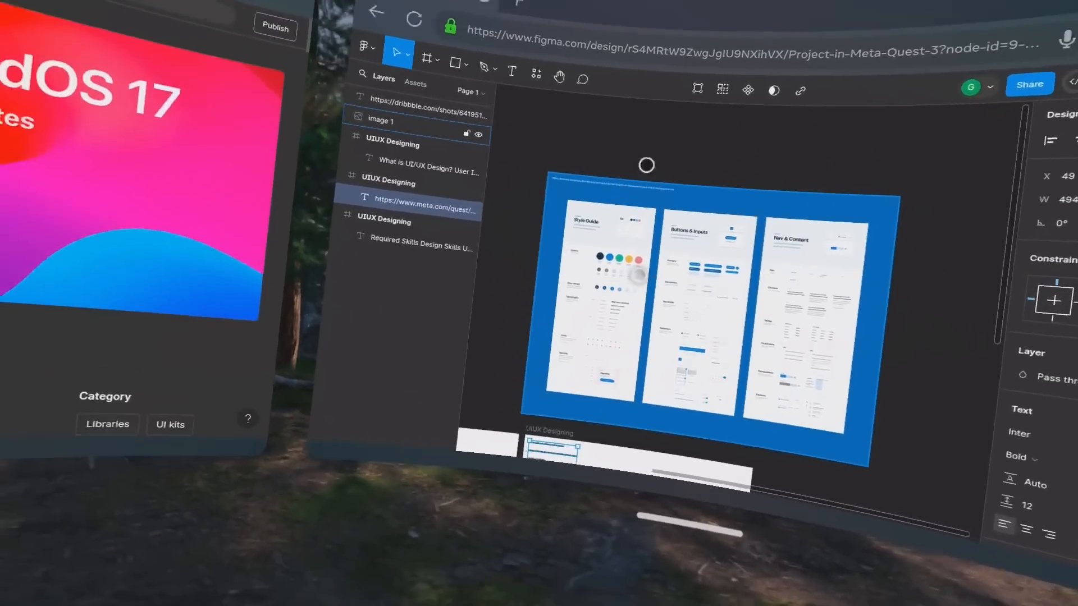
Add a phone frame with the Android Large preset on the empty canvas beside the design system image.
scroll(685, 126, down, 5)
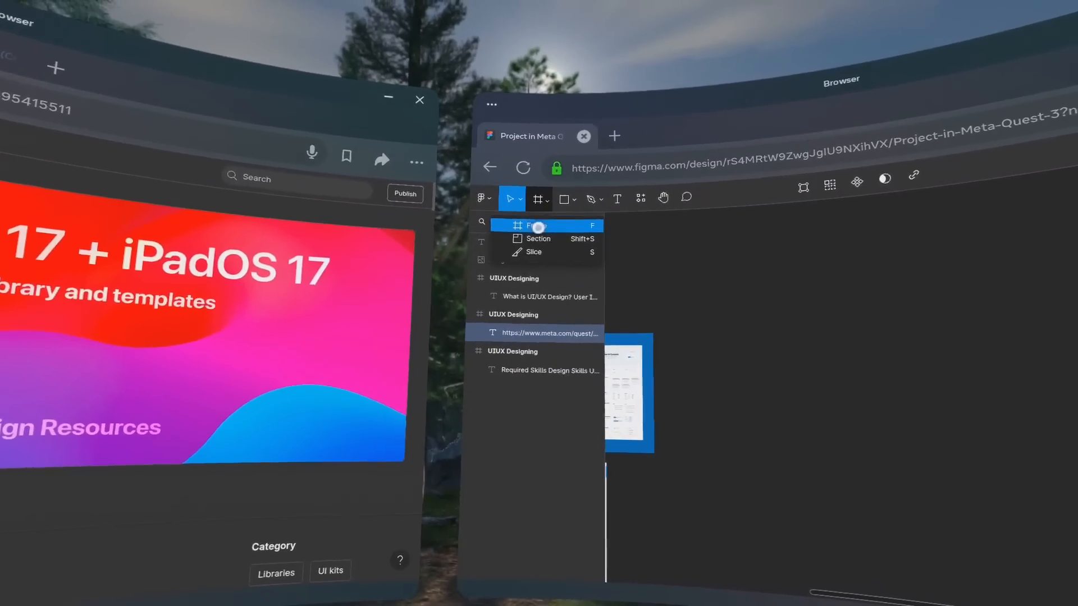
click(540, 220)
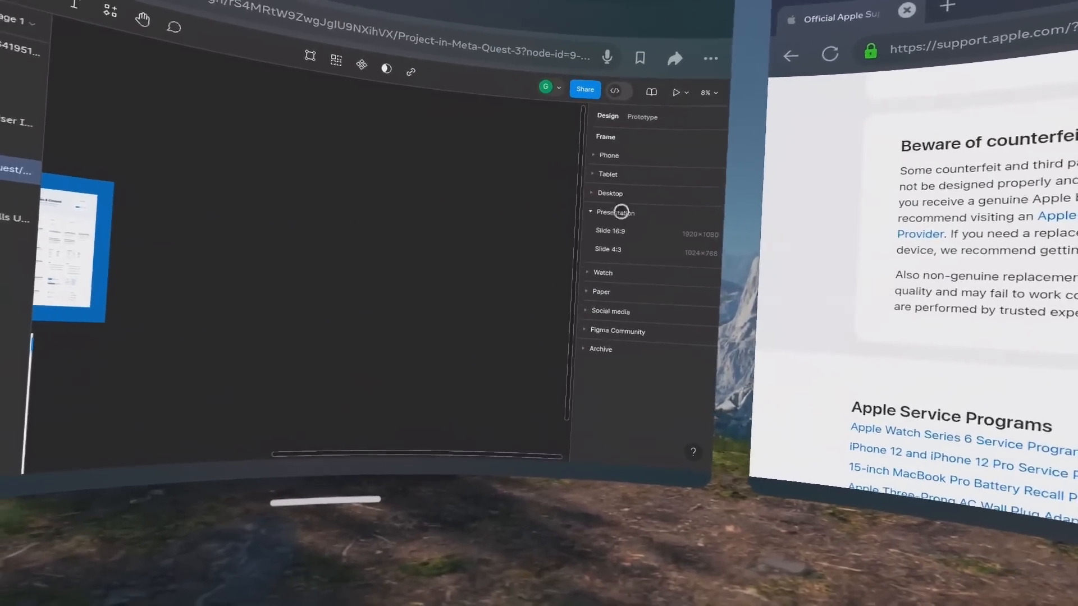
click(629, 287)
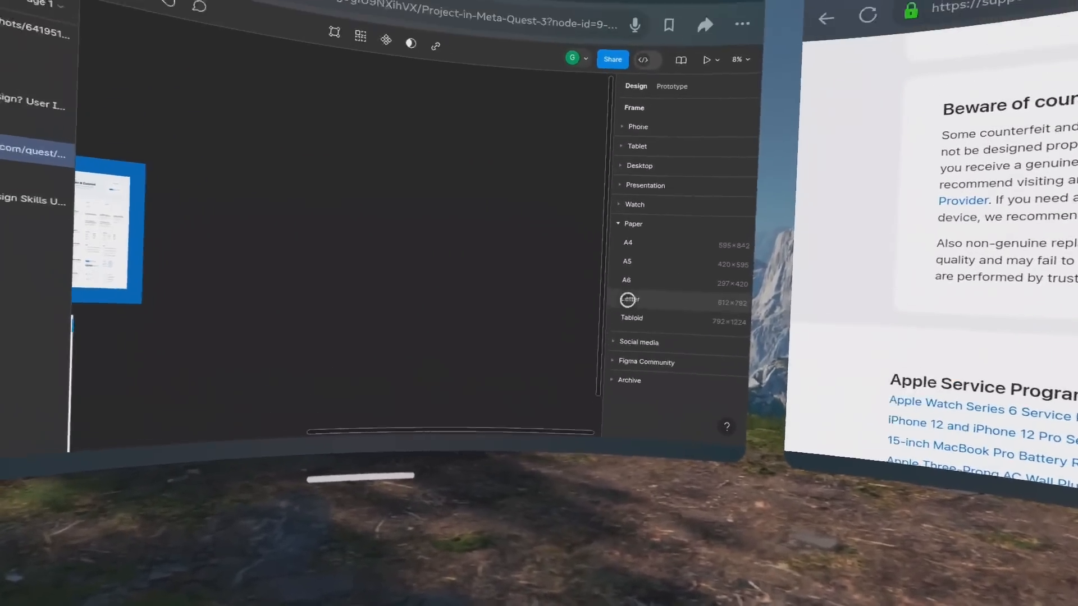
click(638, 342)
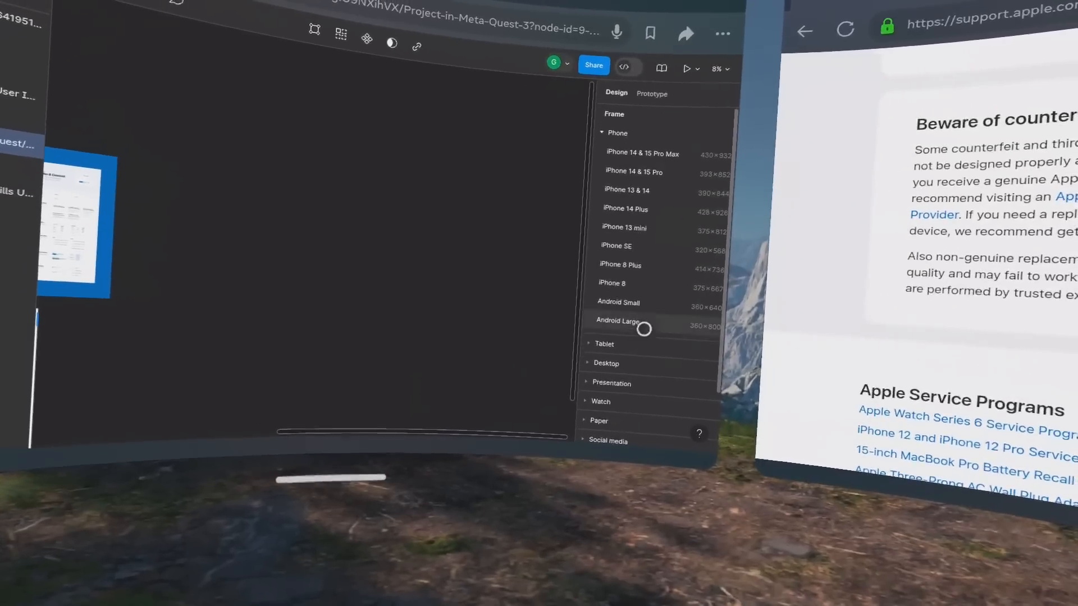
click(690, 338)
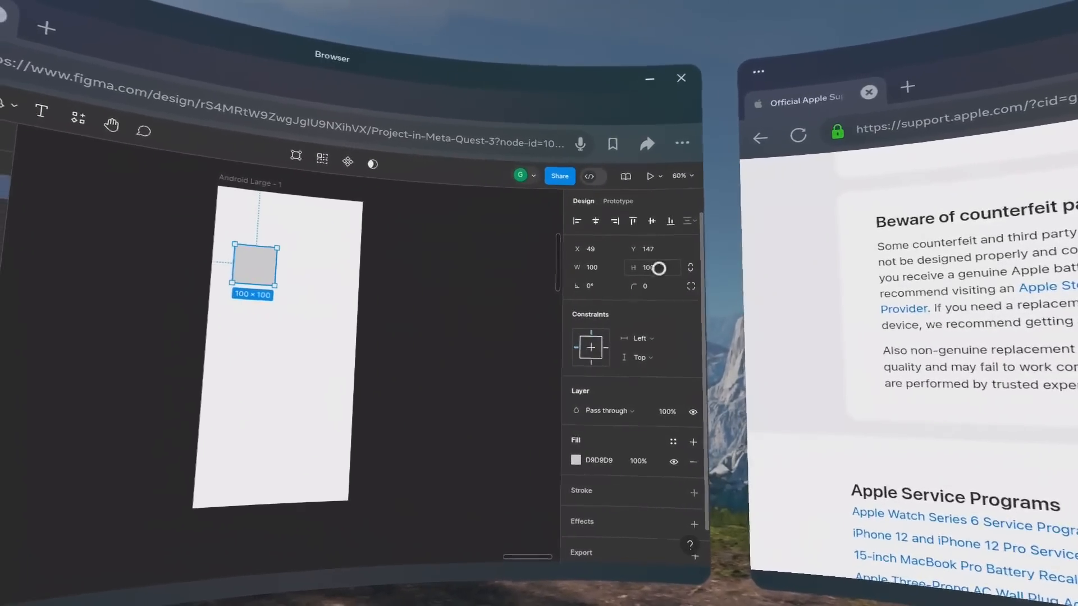
Size the grey rectangle to 360 × 69 and place it at the top of the Android Large frame.
text(69)
key(Return)
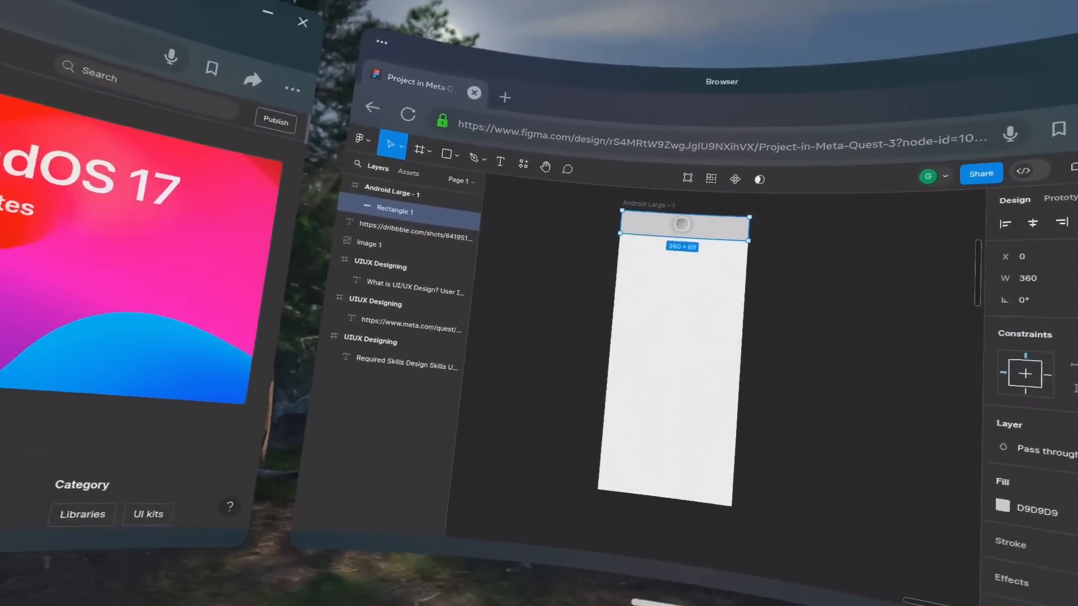
drag(680, 248, 678, 272)
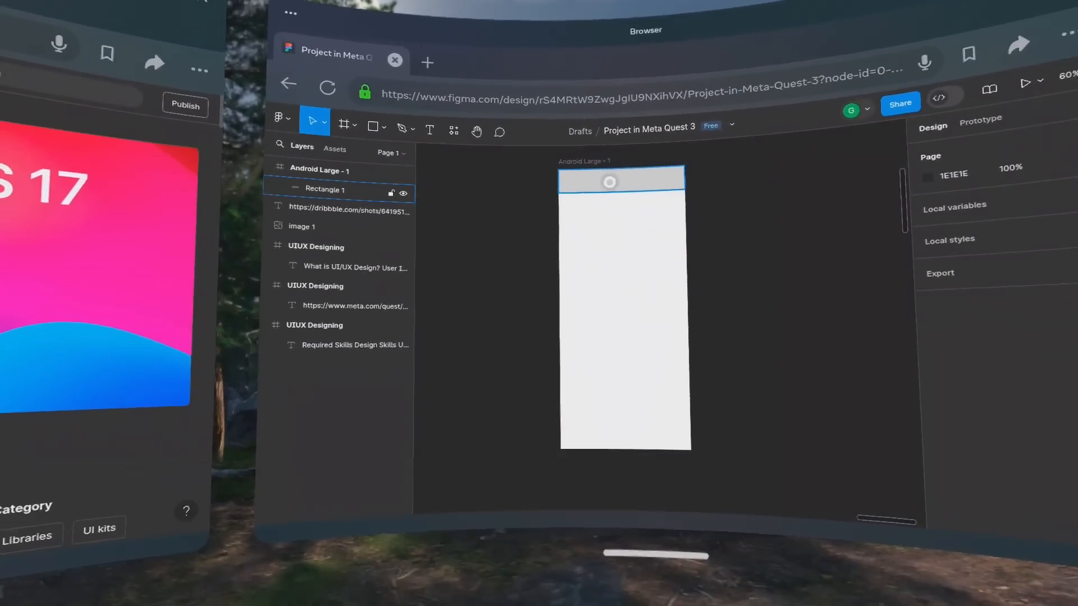
Add a 360 × 16 rectangle along the frame's top edge and close the vertical gap between it and the taller header rectangle.
click(613, 190)
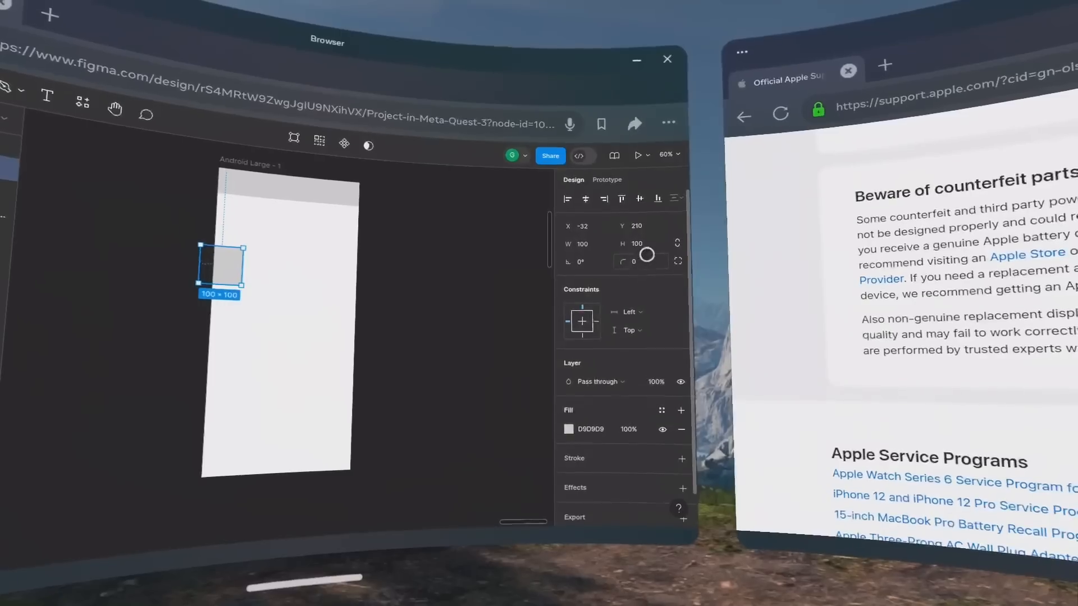
click(646, 242)
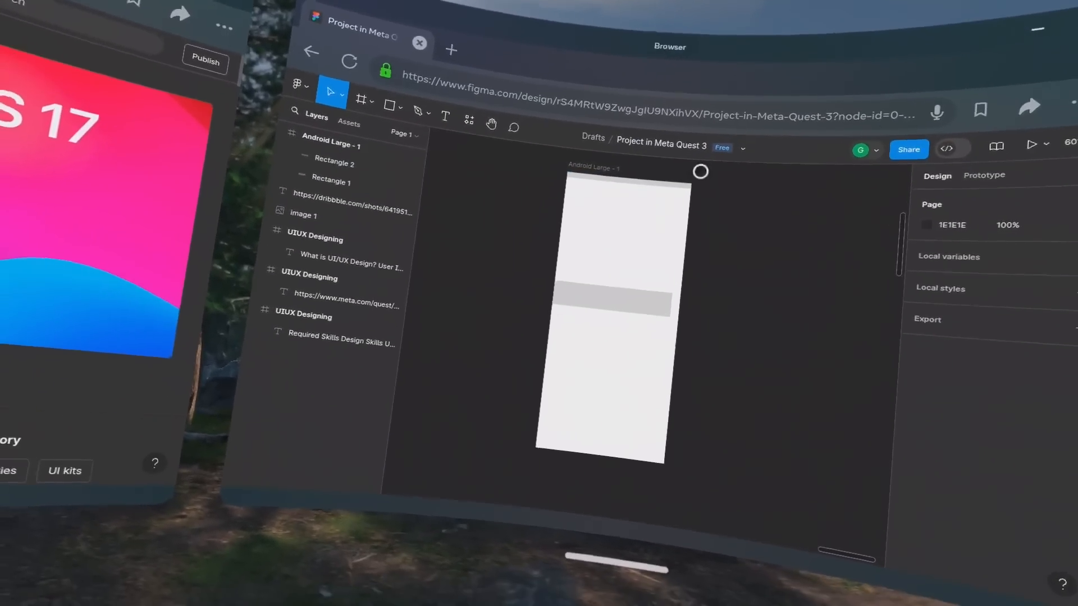
drag(632, 317, 530, 281)
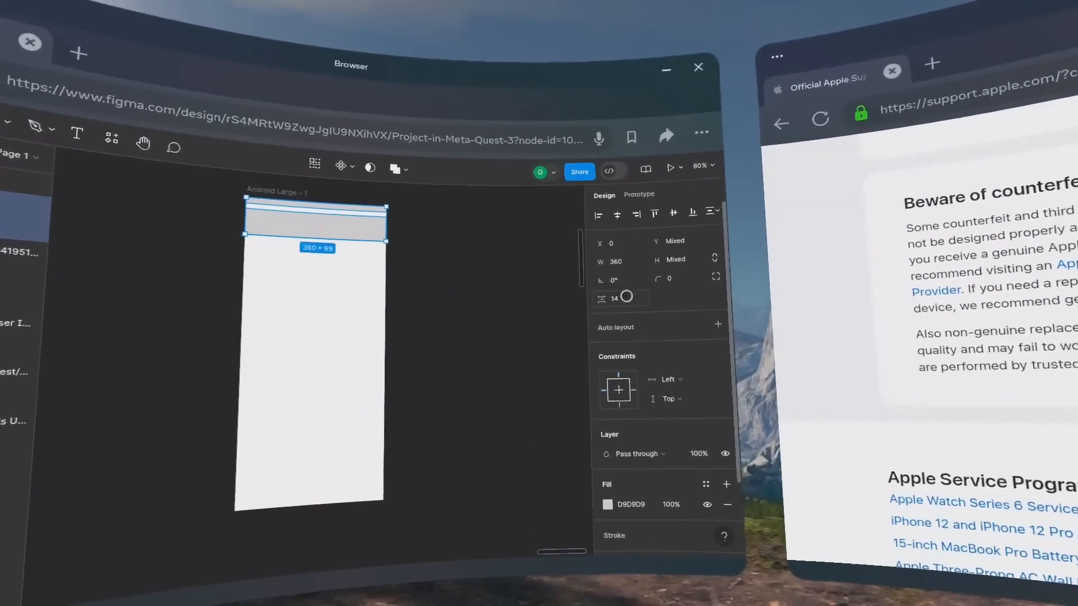
click(639, 313)
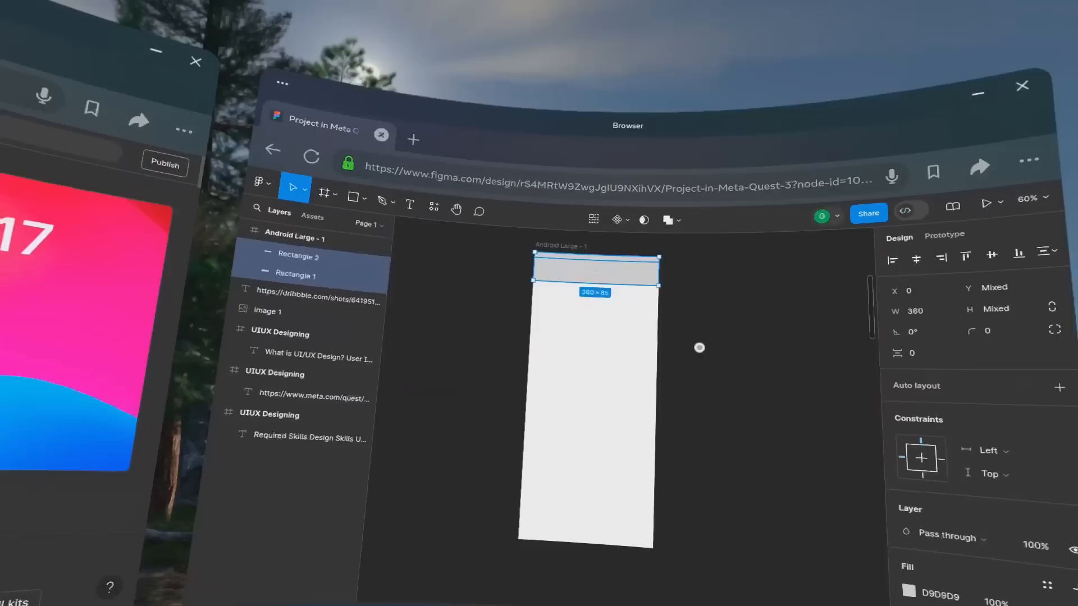
click(700, 347)
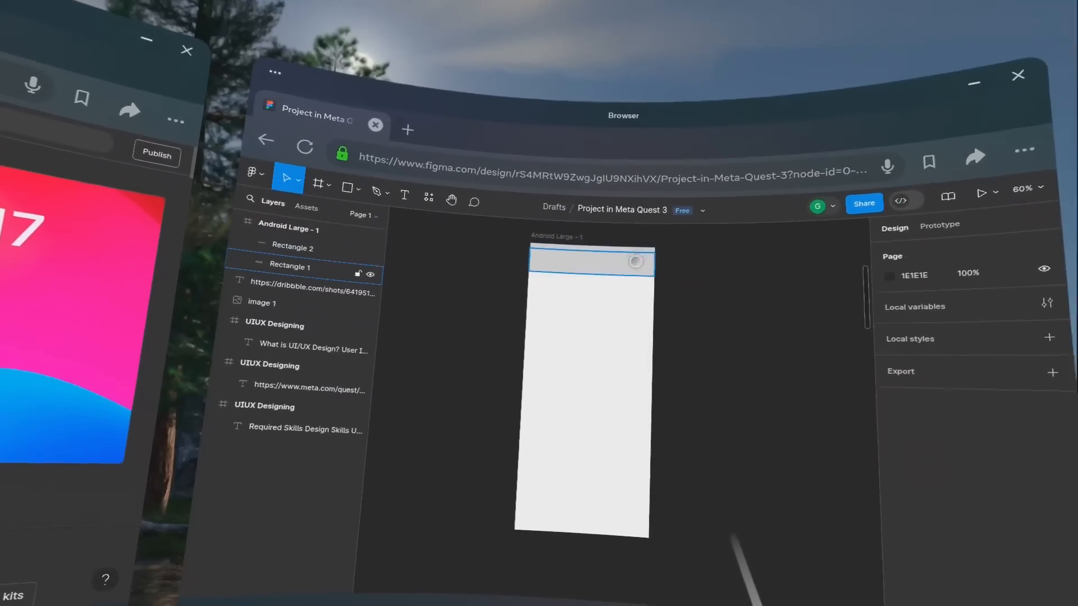
Fill the thin rectangle at the top of the frame with red FF0000.
click(636, 248)
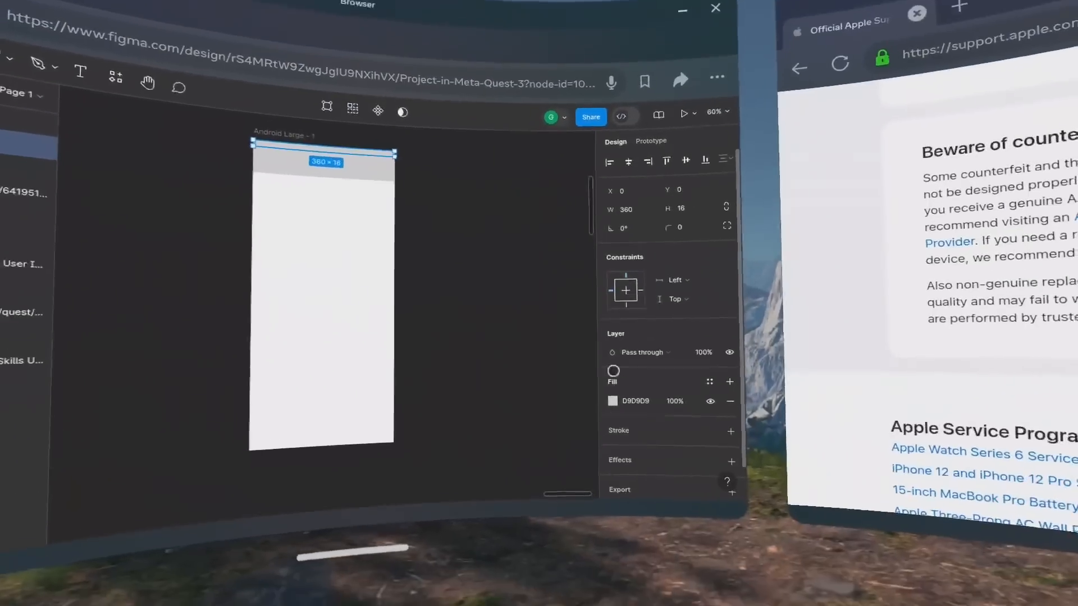
click(614, 401)
text(FF0000)
key(Return)
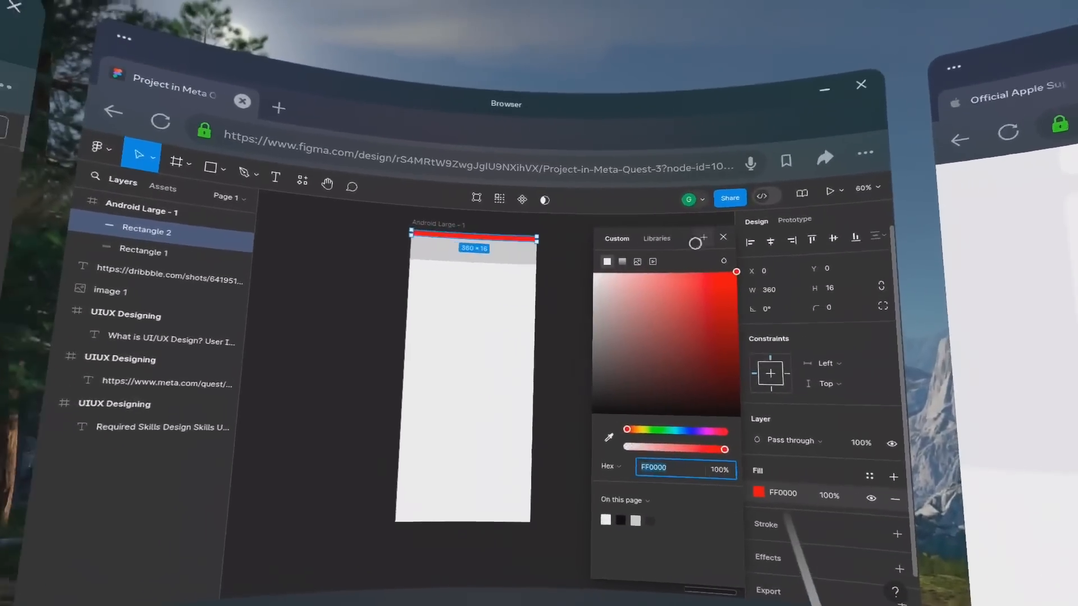
click(673, 231)
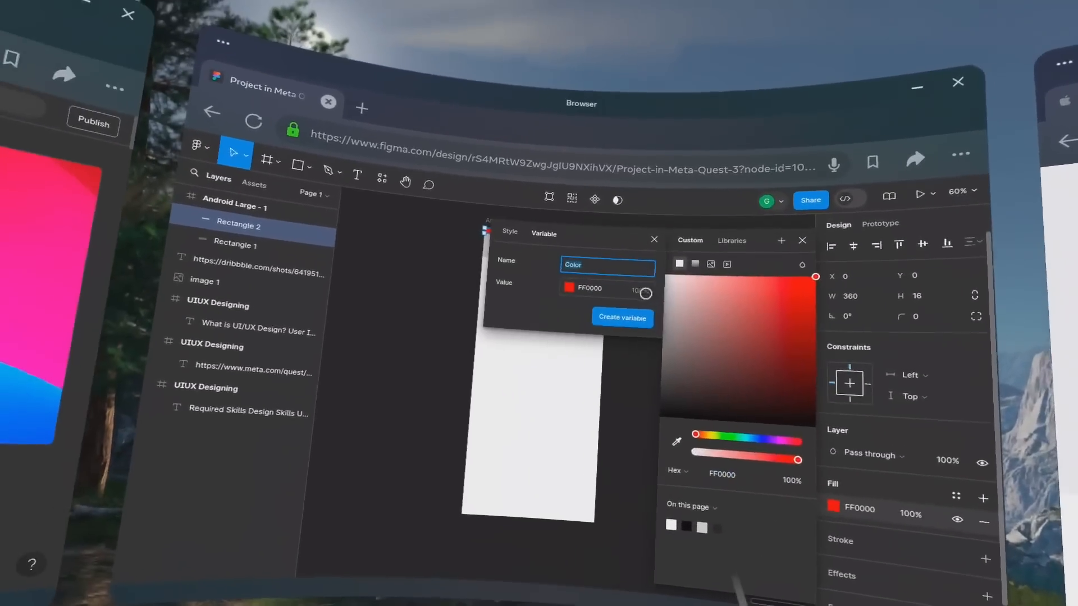
click(444, 247)
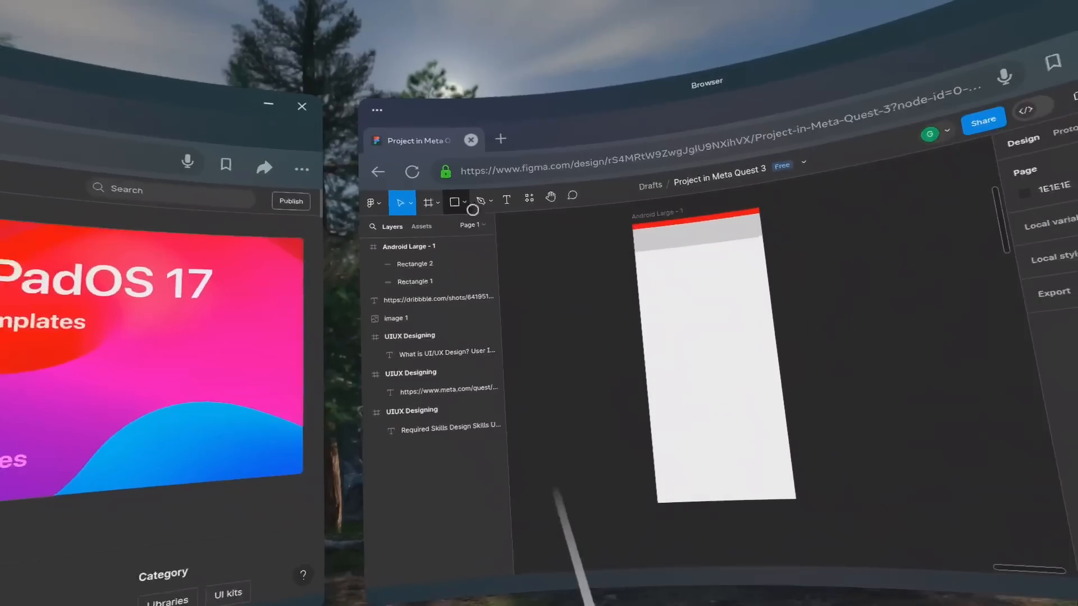
Draw a square in the middle of the frame and a taller rectangle about 117 wide overlapping its lower corner.
click(392, 125)
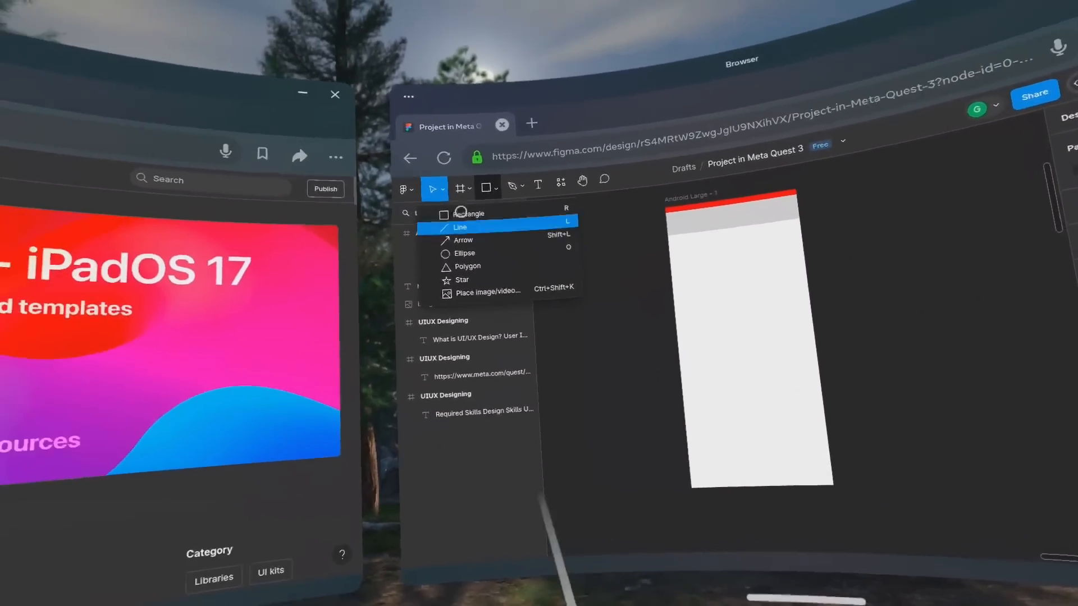
click(470, 213)
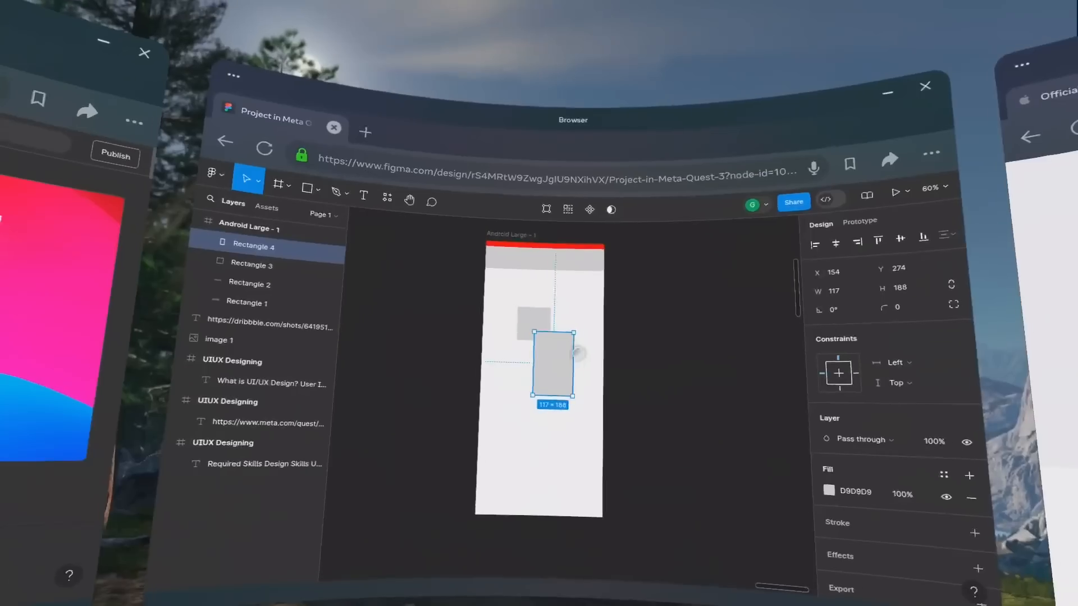
right_click(567, 357)
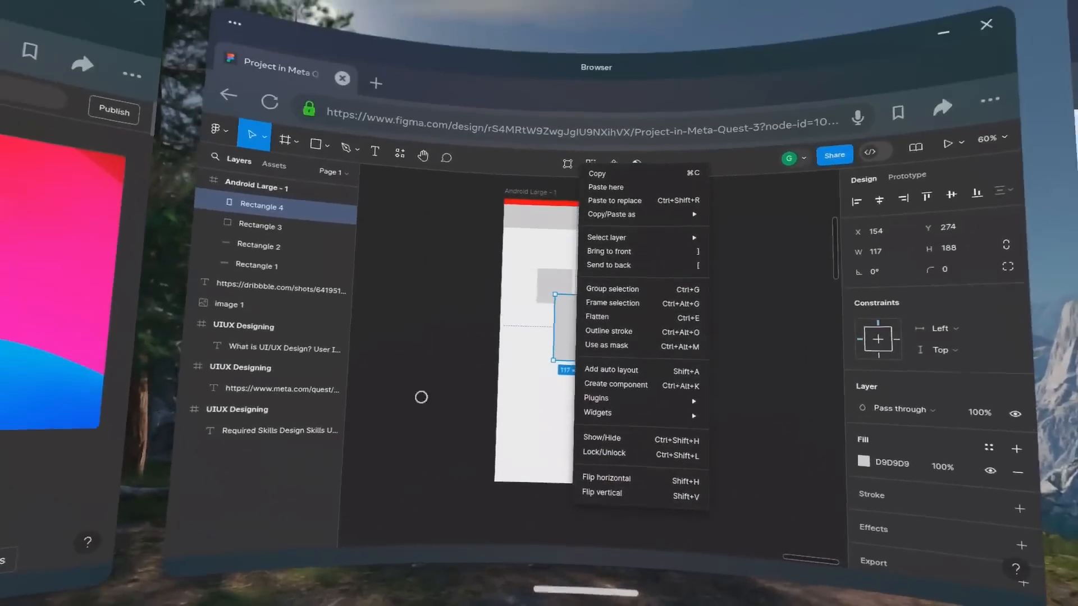
click(400, 333)
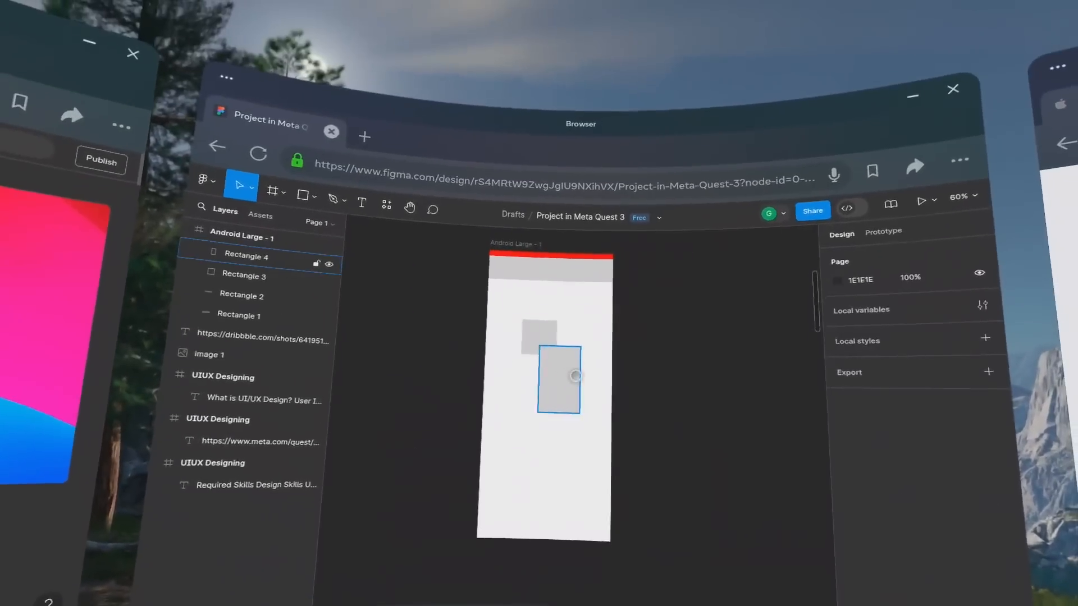
Stretch the grey square across the frame's full width below the header and extend its height to about 501, making it 360 × 501.
drag(708, 323, 503, 351)
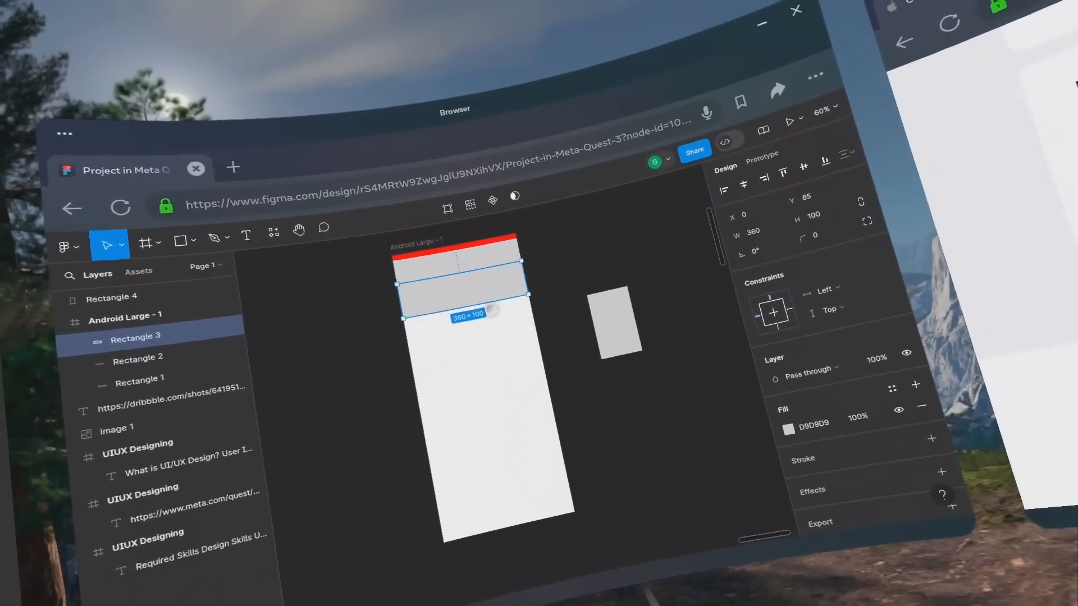
drag(494, 301, 583, 348)
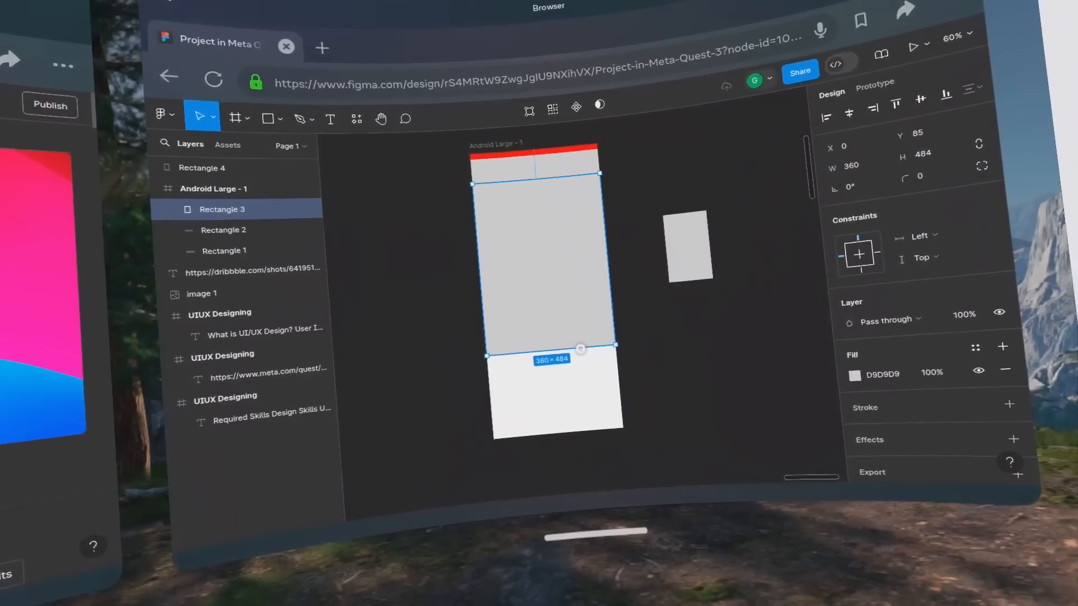
drag(579, 344, 562, 230)
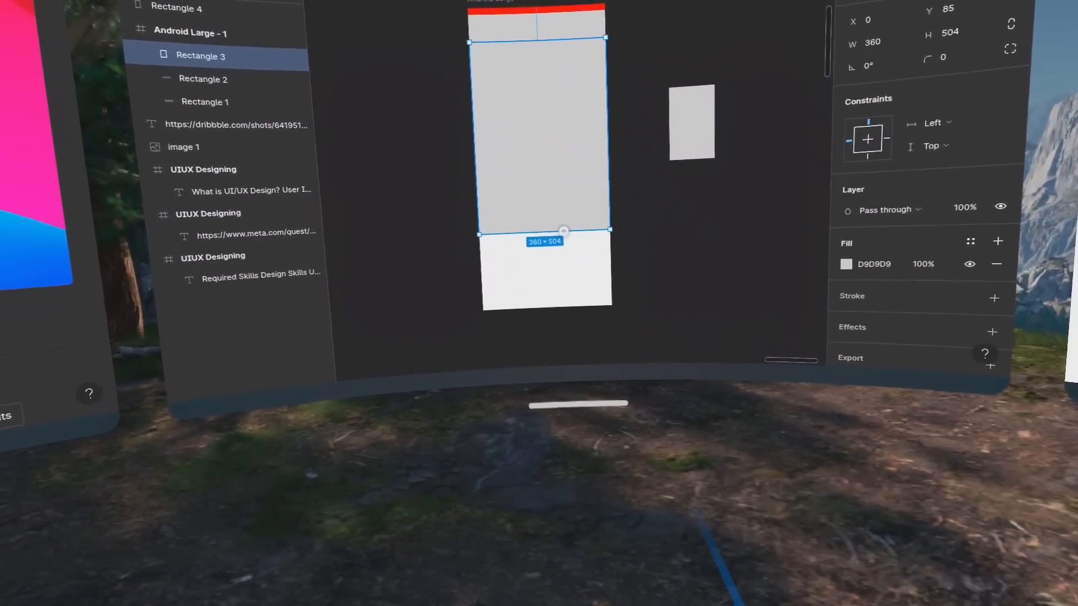
drag(564, 229, 565, 230)
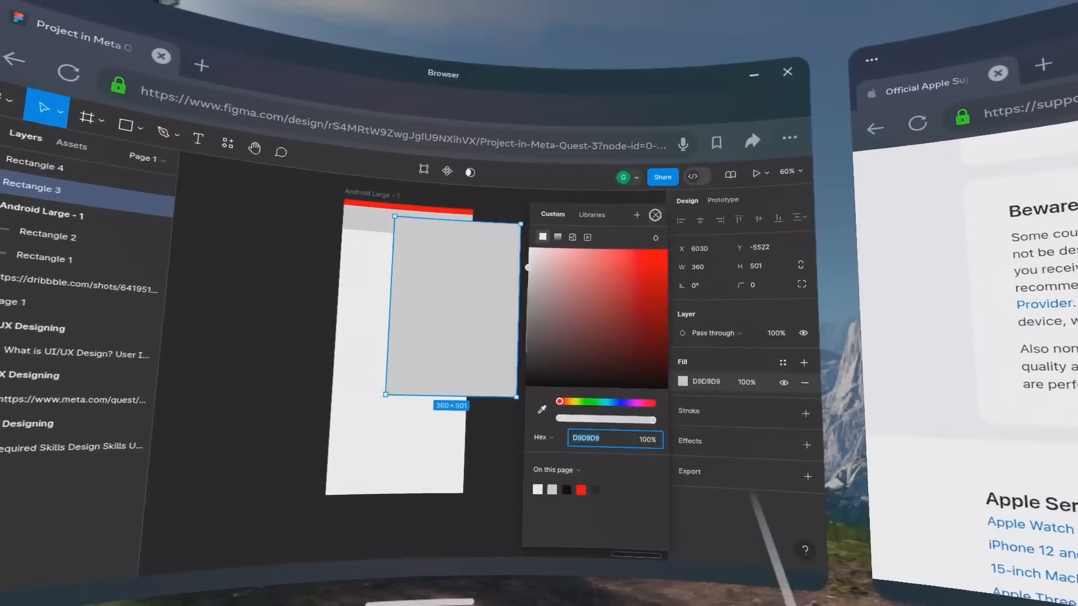
Align the 360 × 501 rectangle directly beneath the header in the Android Large frame and fill it with red FF0000.
click(631, 183)
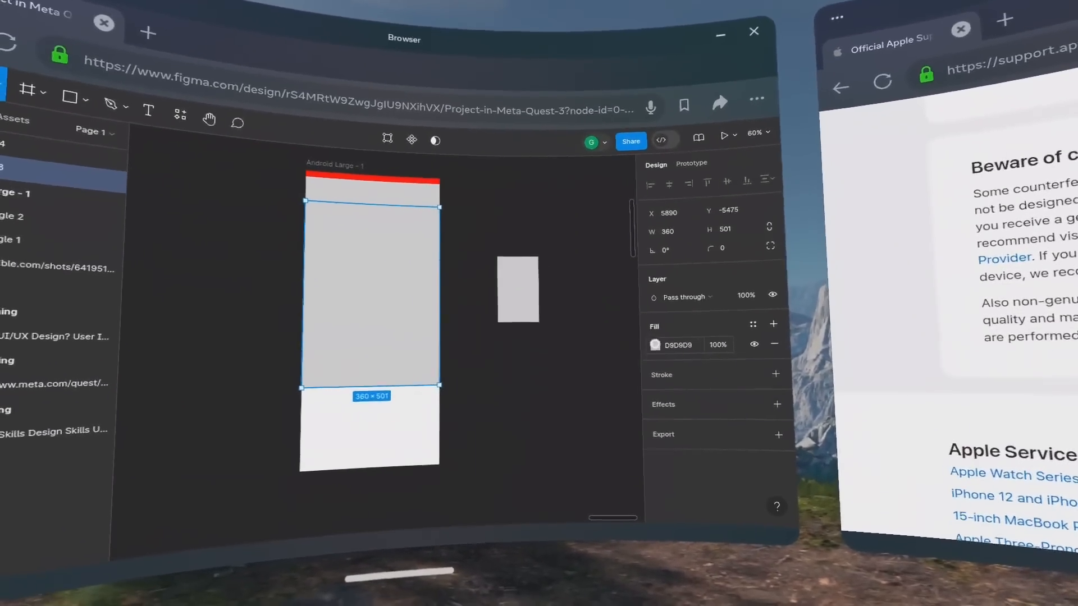
drag(644, 237, 637, 177)
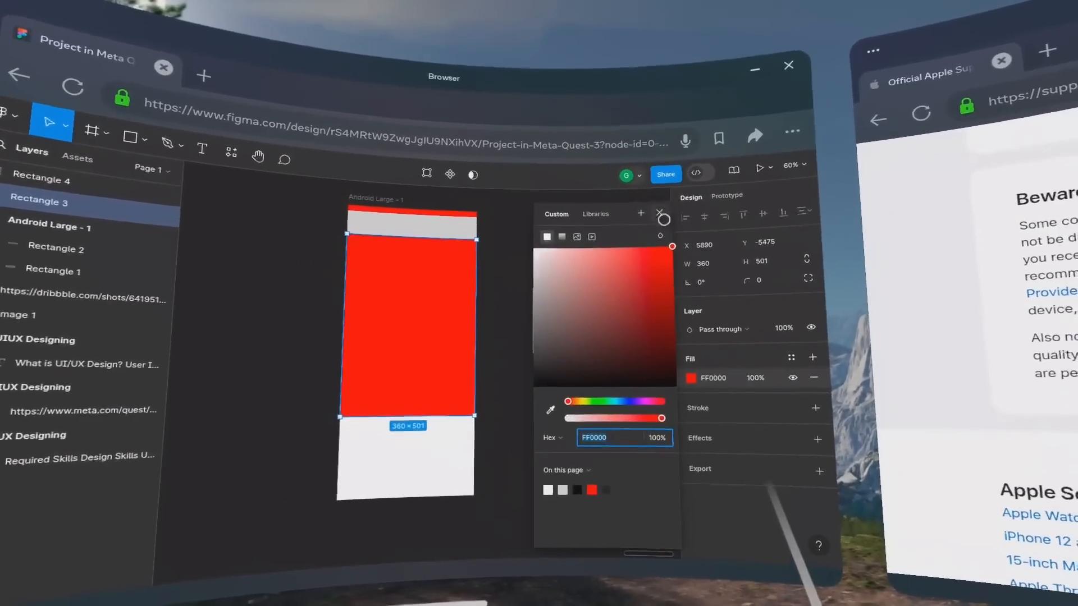
click(613, 199)
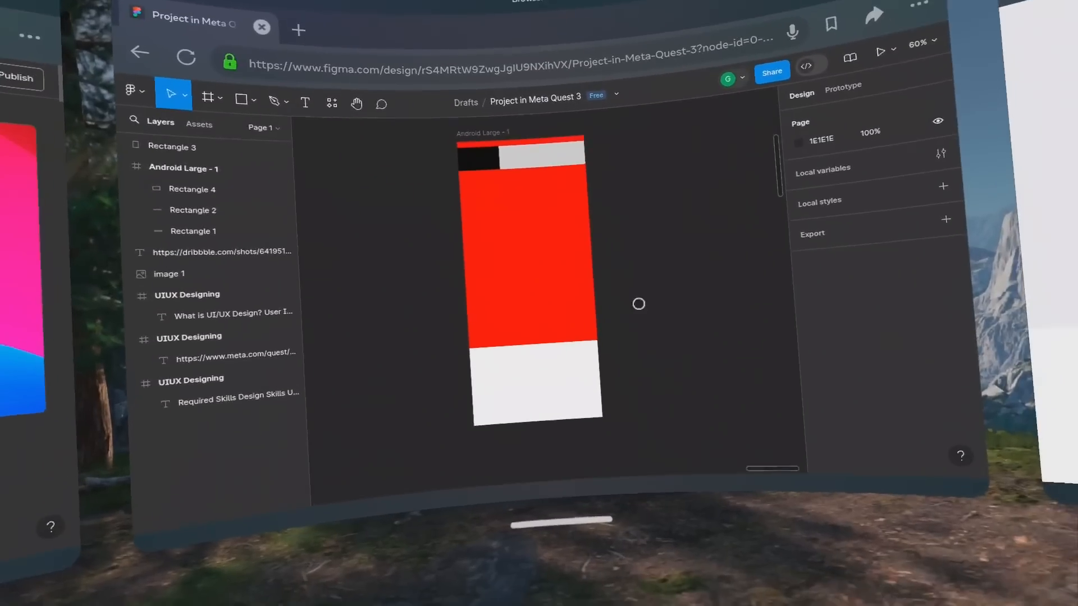
click(572, 292)
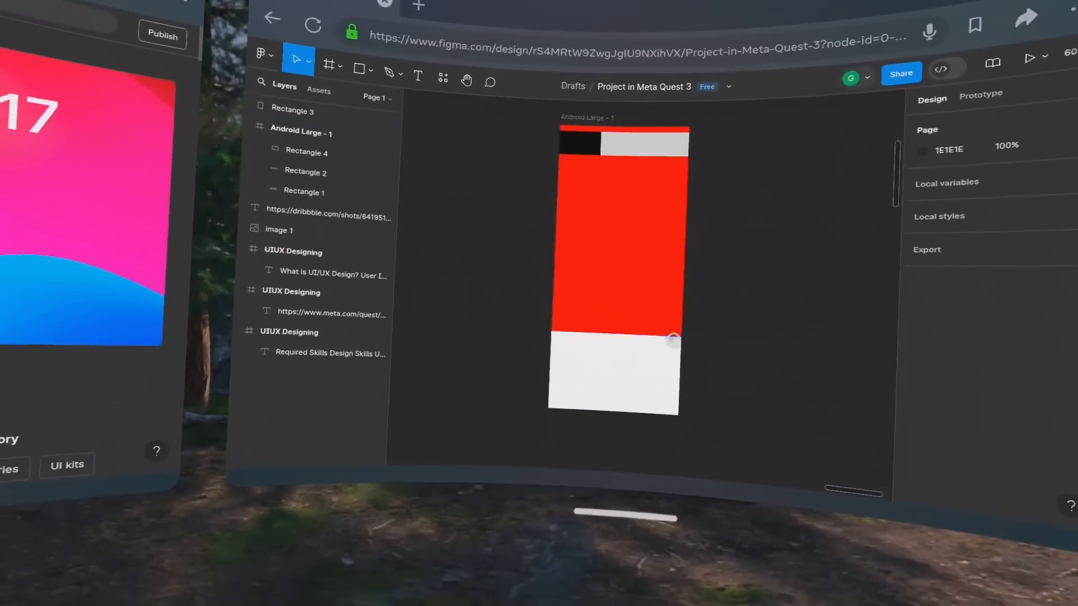